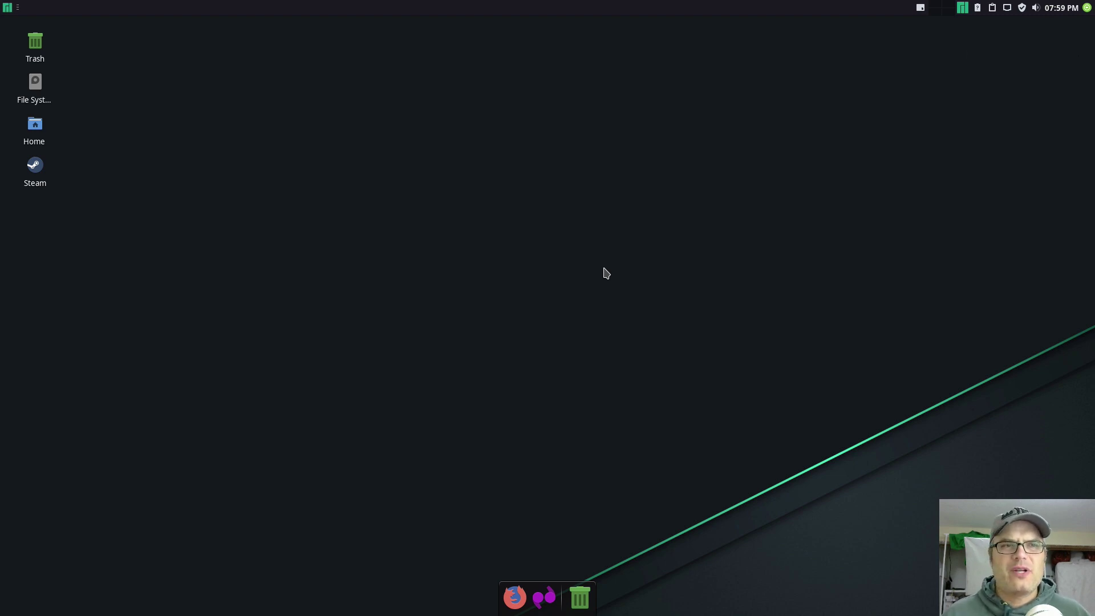
Step: Try the Super key, then open two home-folder Thunar windows and close both
key(super)
key(Escape)
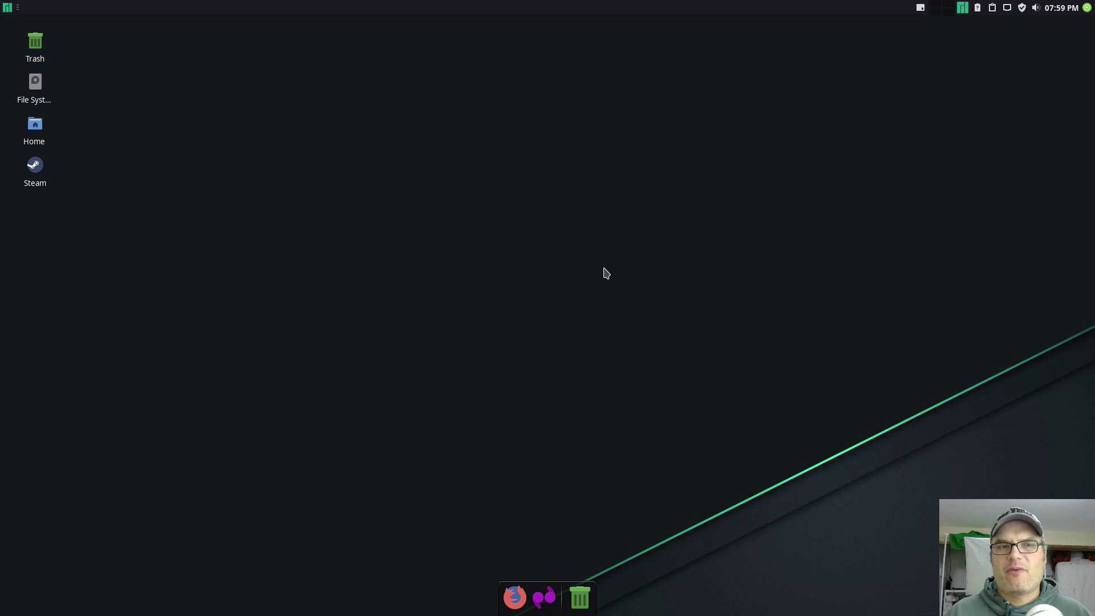
key(super+e)
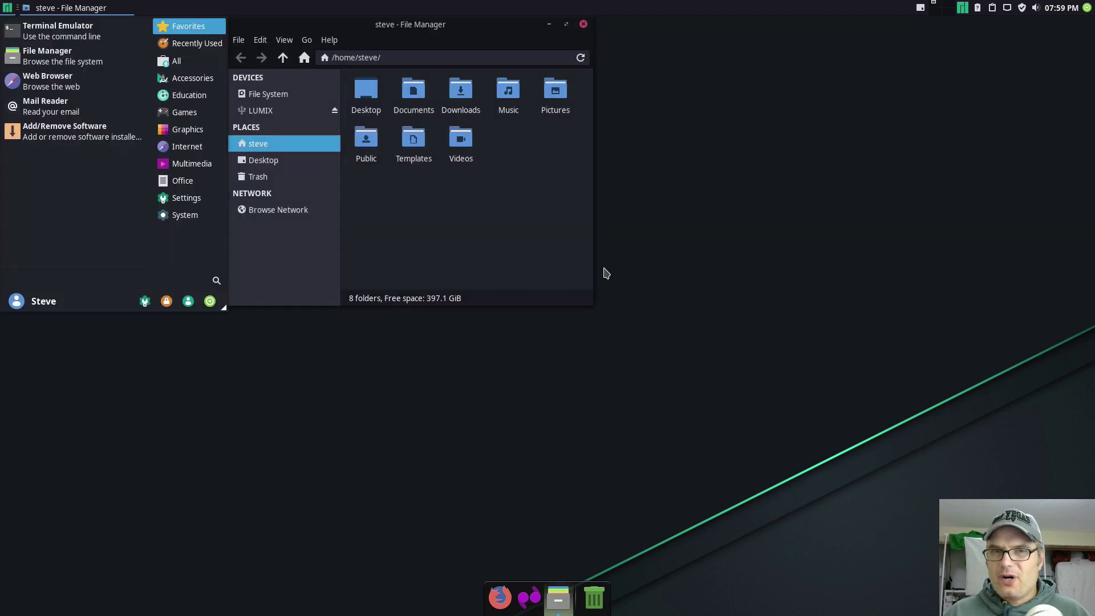
key(super+e)
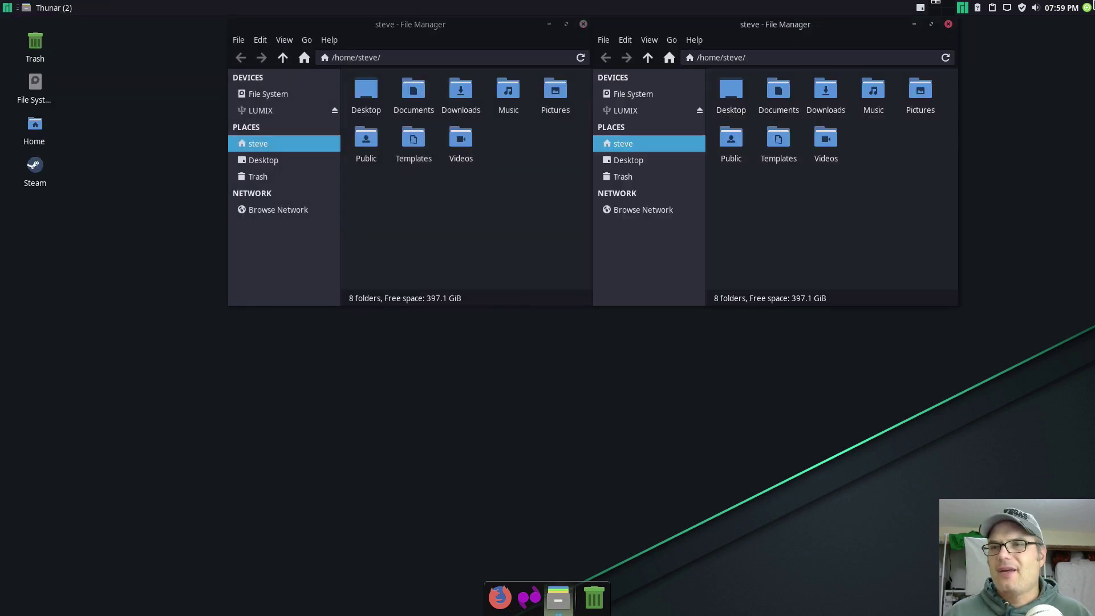
click(948, 24)
click(582, 24)
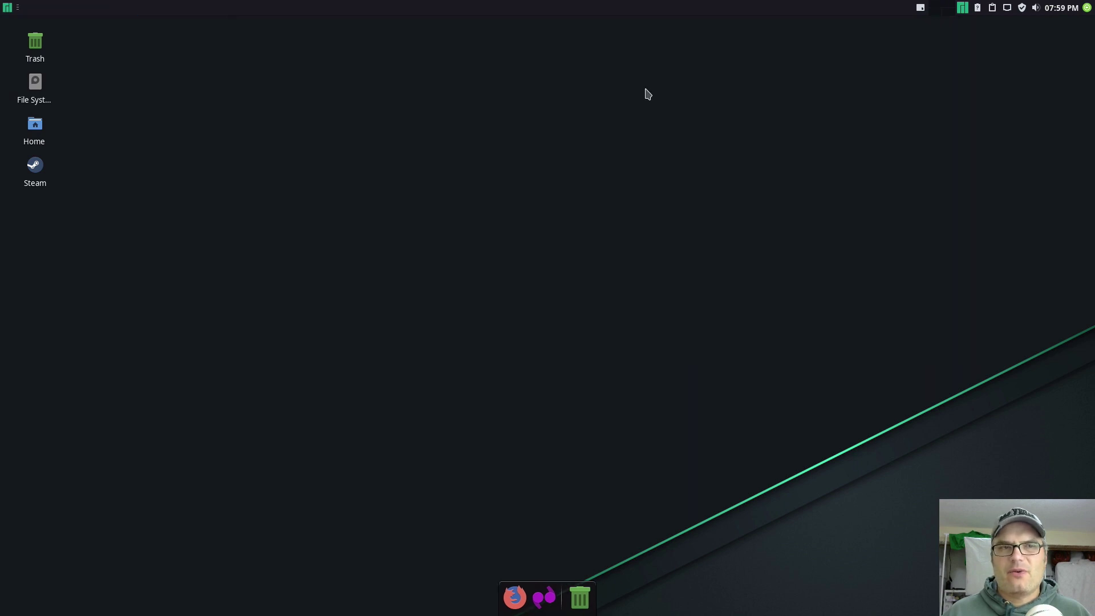
Step: Repeat opening and closing a home-folder window, finishing with the Whisker Menu open on Favorites
key(super)
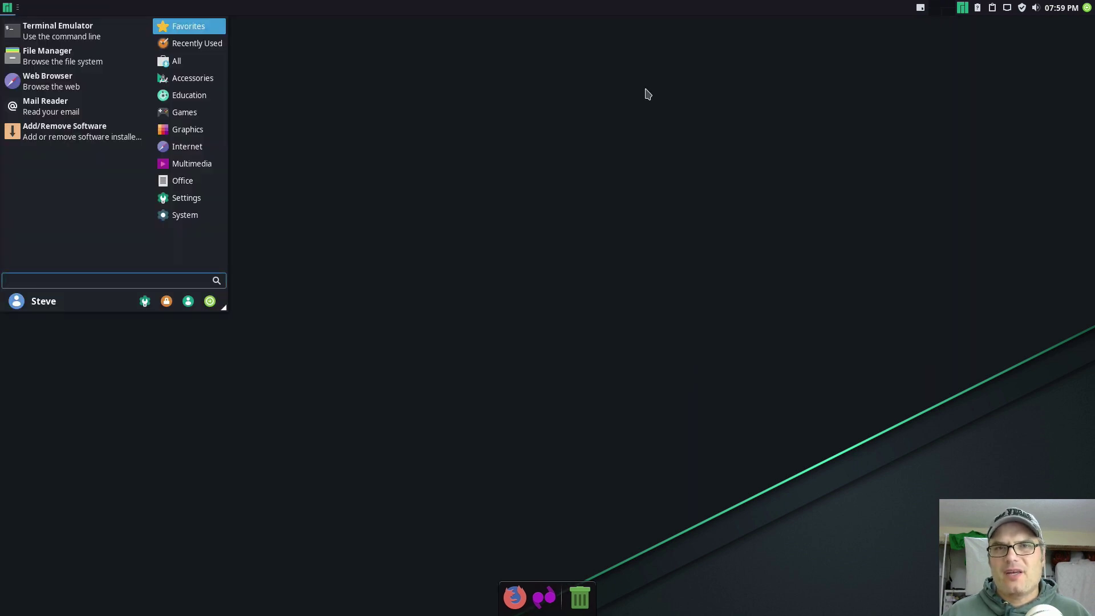
key(super+e)
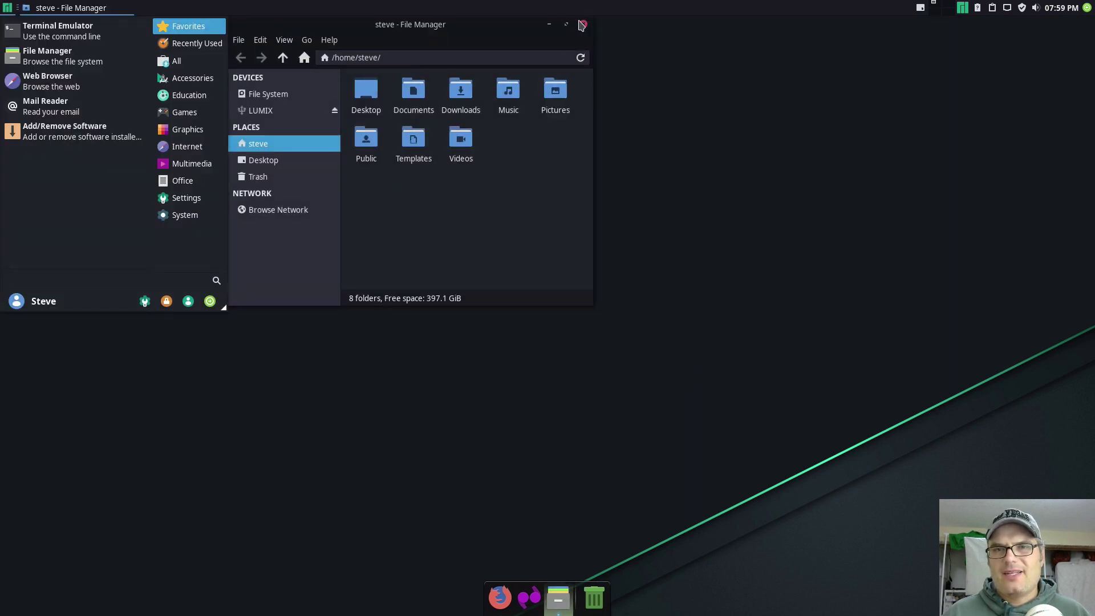
click(581, 30)
click(582, 25)
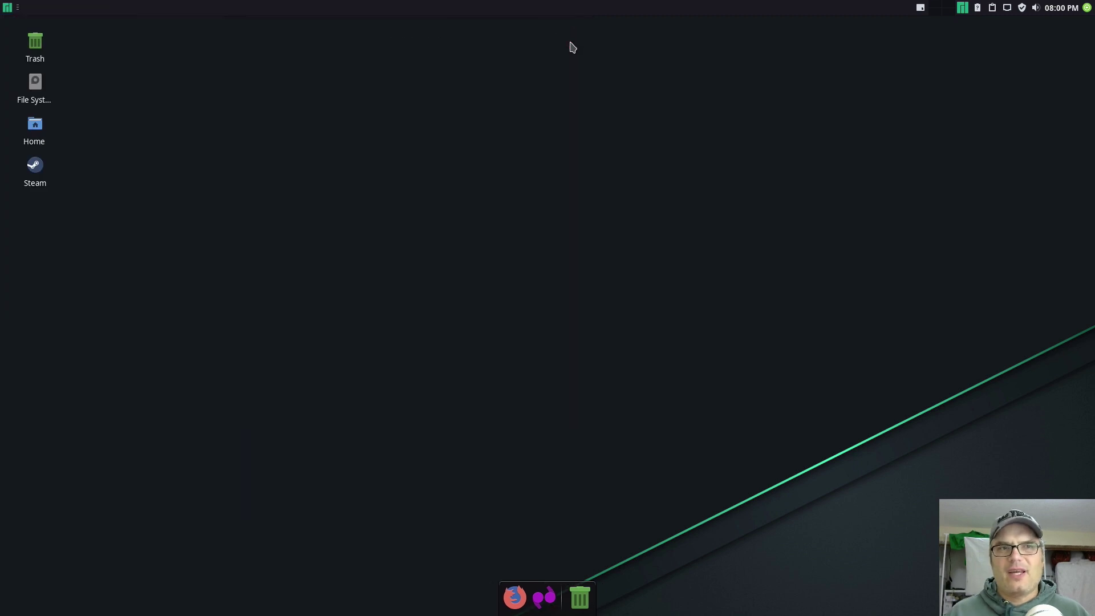
key(super+e)
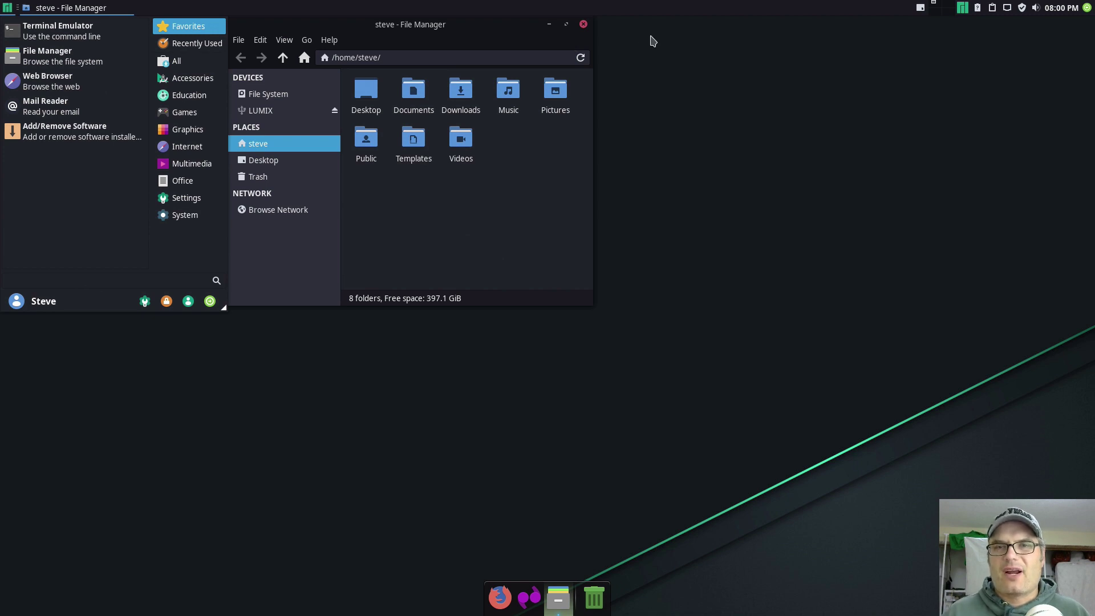
click(584, 26)
click(585, 25)
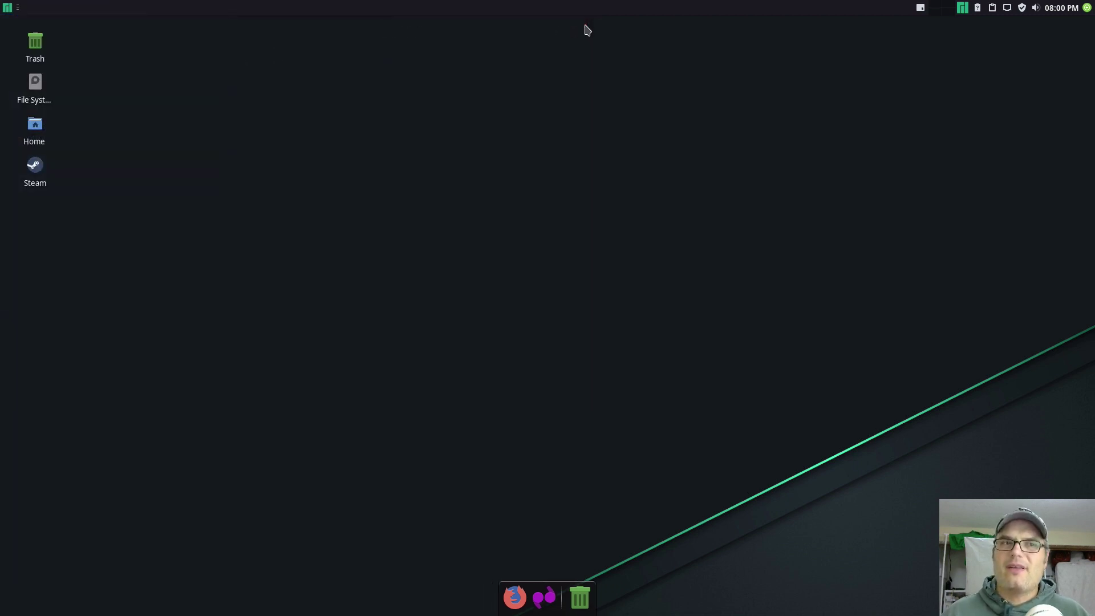
key(super)
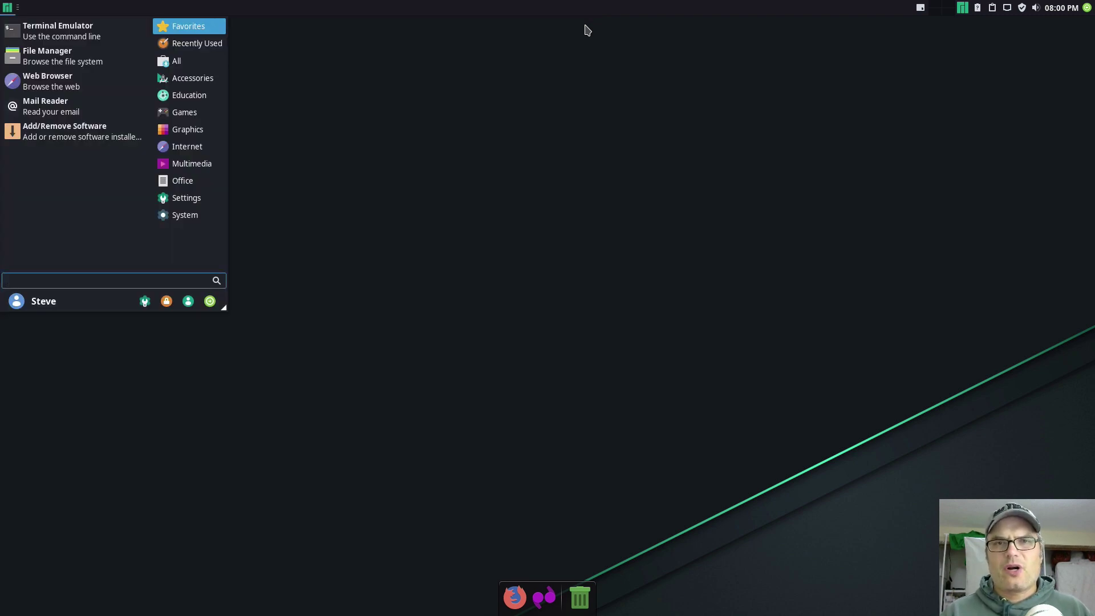
Step: Launch Add/Remove Software (Pamac) and search the packages for ksuperkey
text(ad)
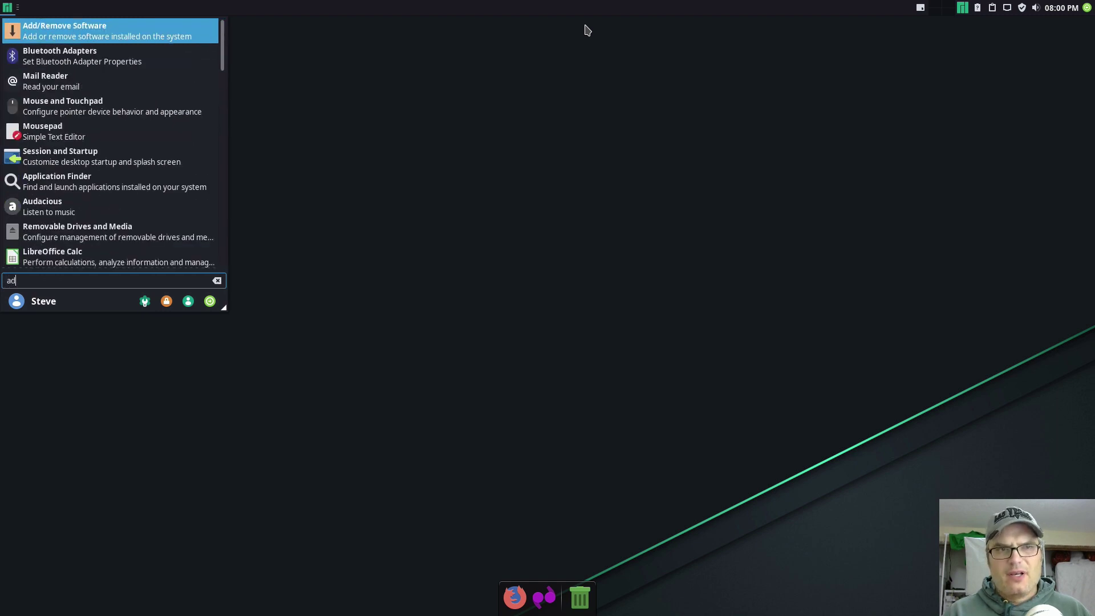
key(Return)
click(505, 51)
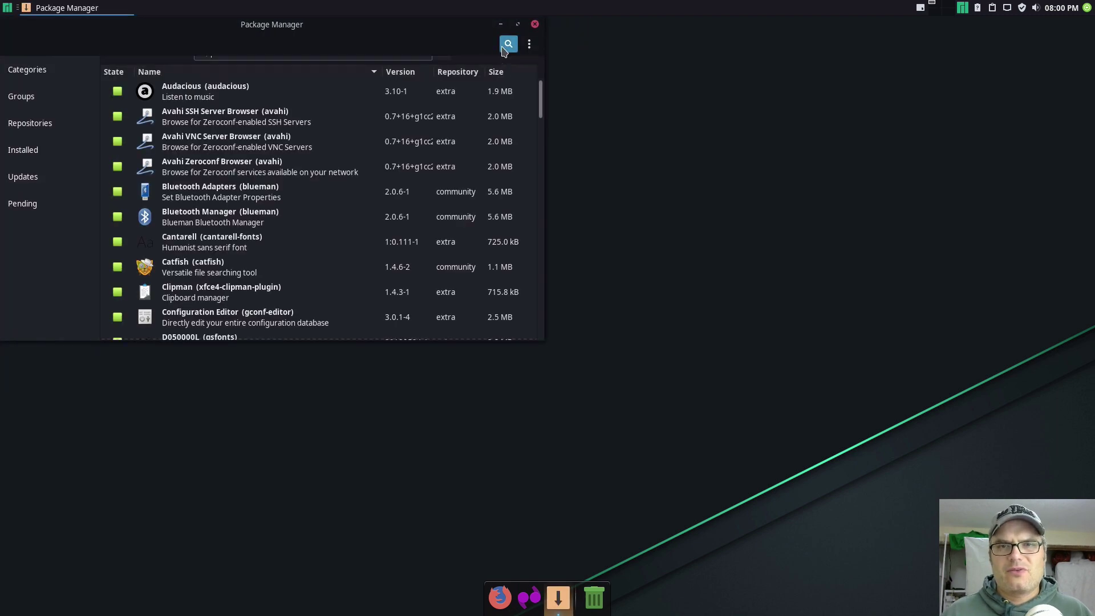
text(ksuperkey)
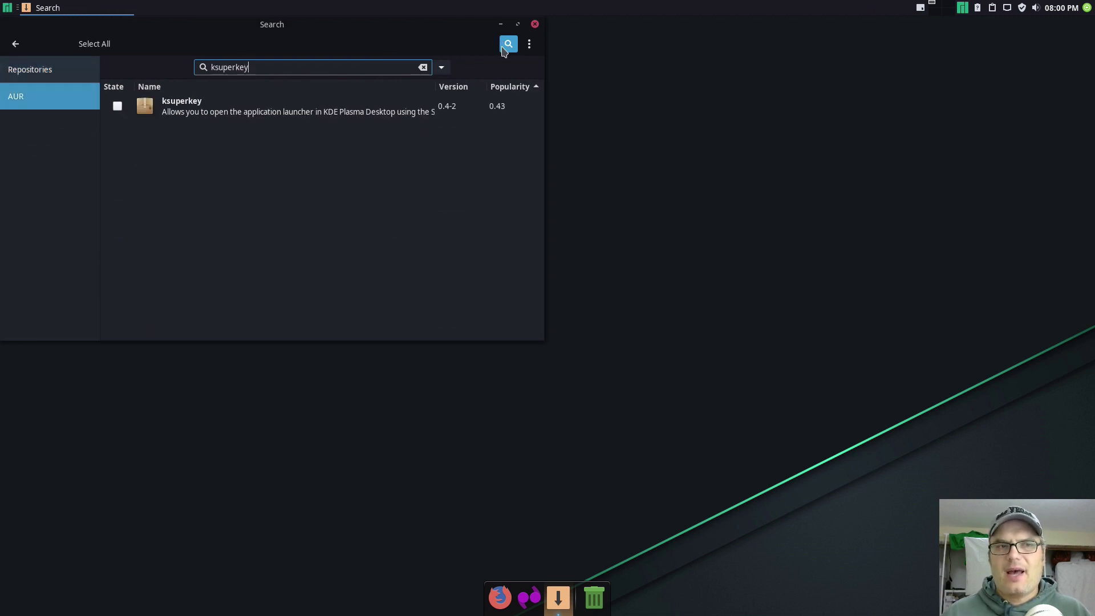
Step: Install ksuperkey 0.4-2 from the AUR, authorizing with the account password, then close Pamac
click(117, 106)
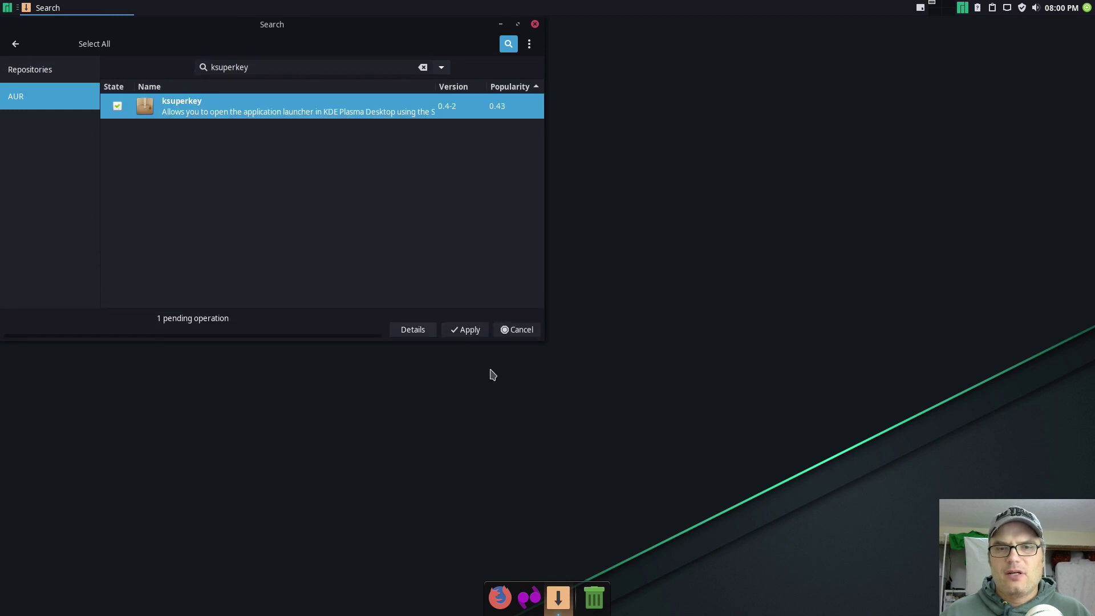
click(470, 335)
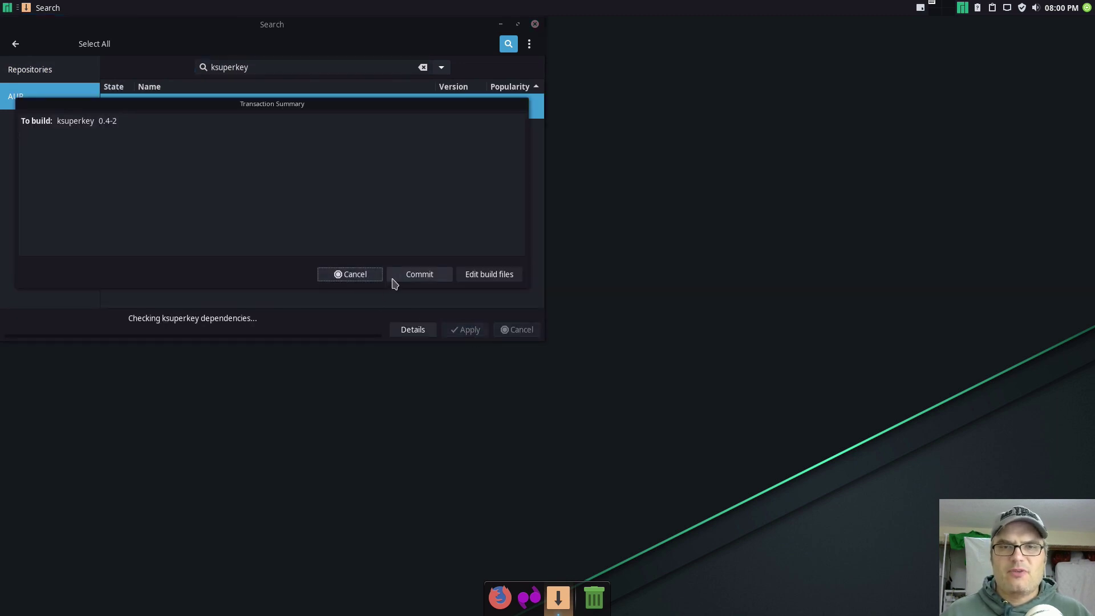
click(399, 277)
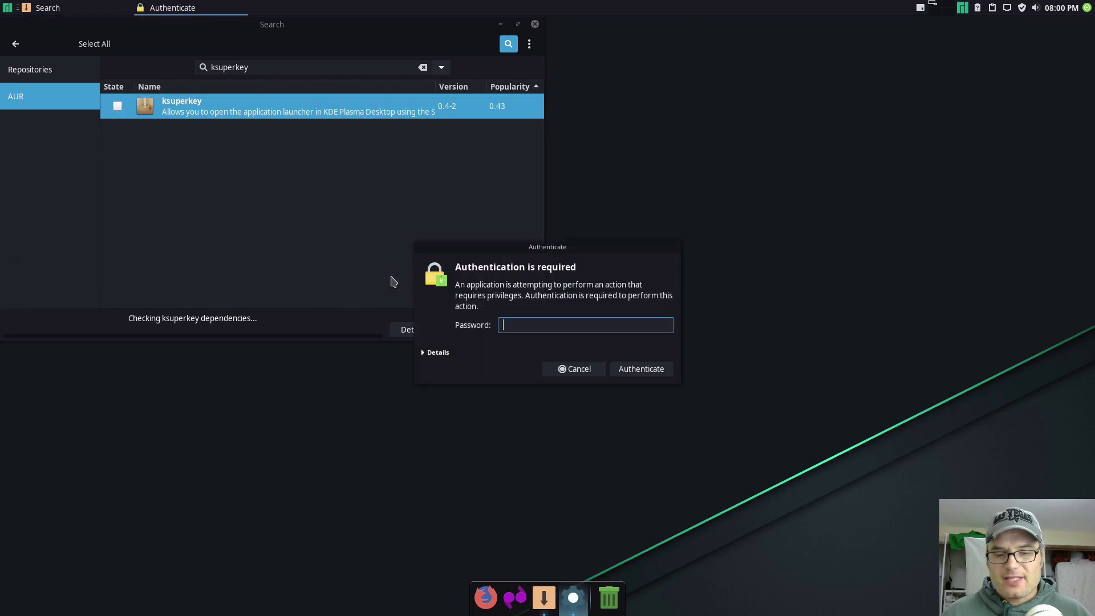
text(•••••••••••)
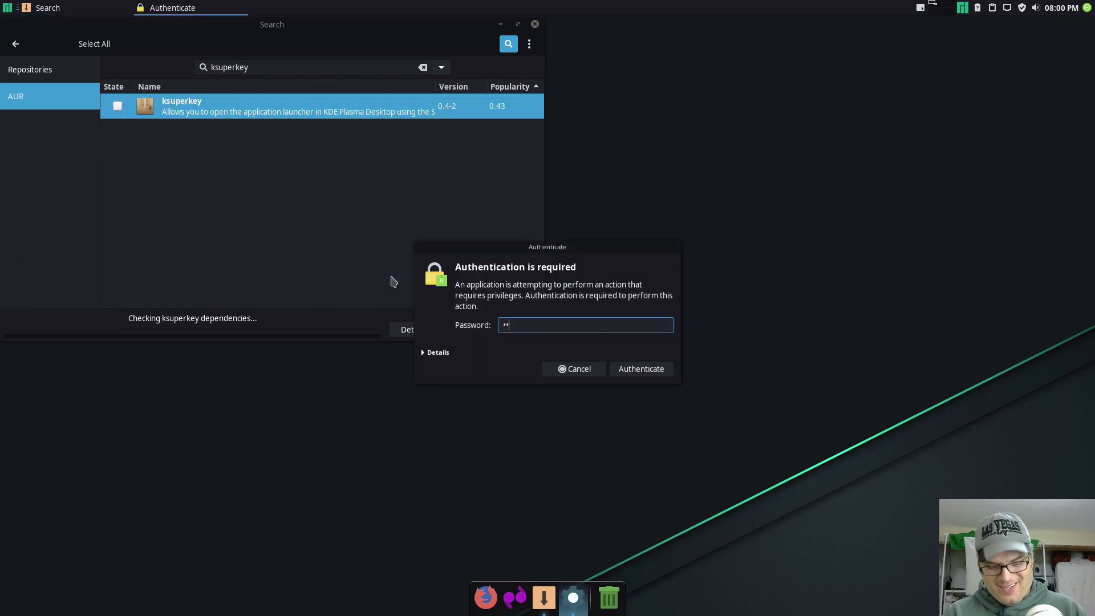
key(Return)
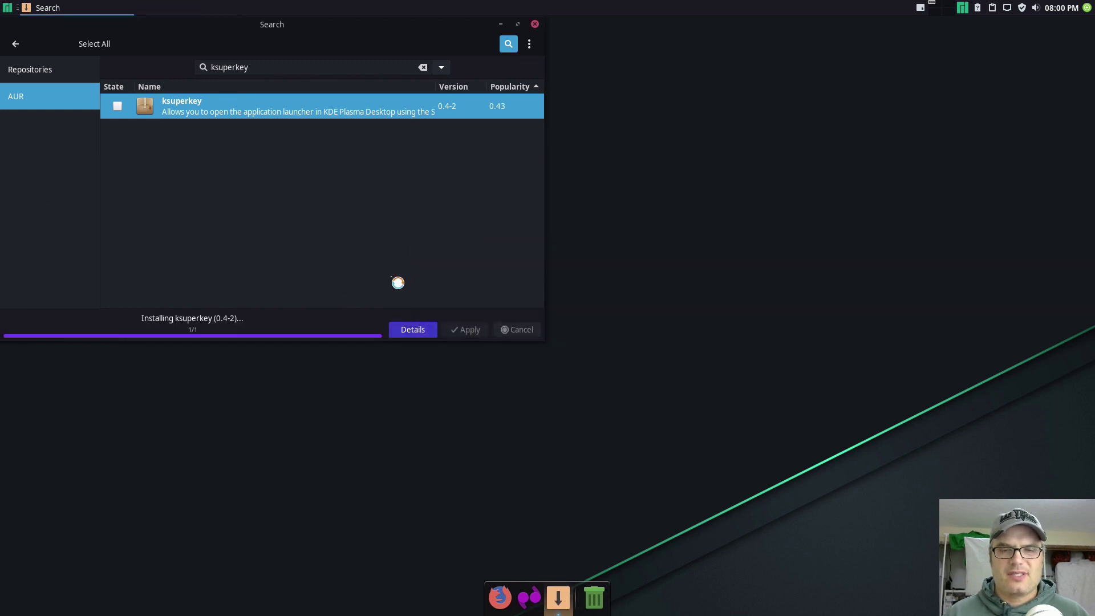
click(534, 23)
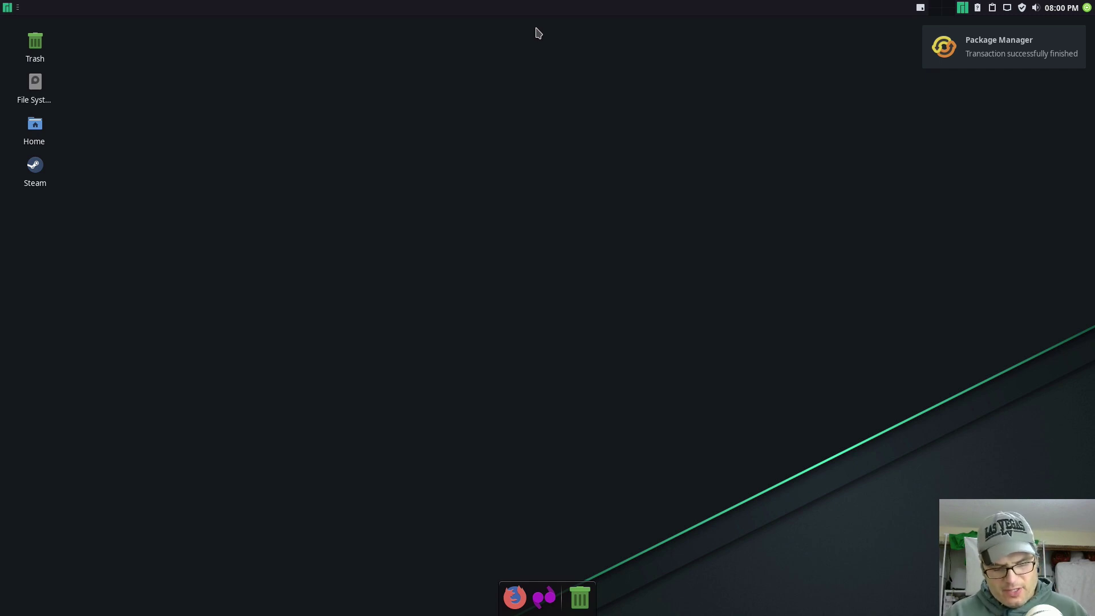
Step: Run ksuperkey from the launcher and test whether Super still pops up the menu
key(super)
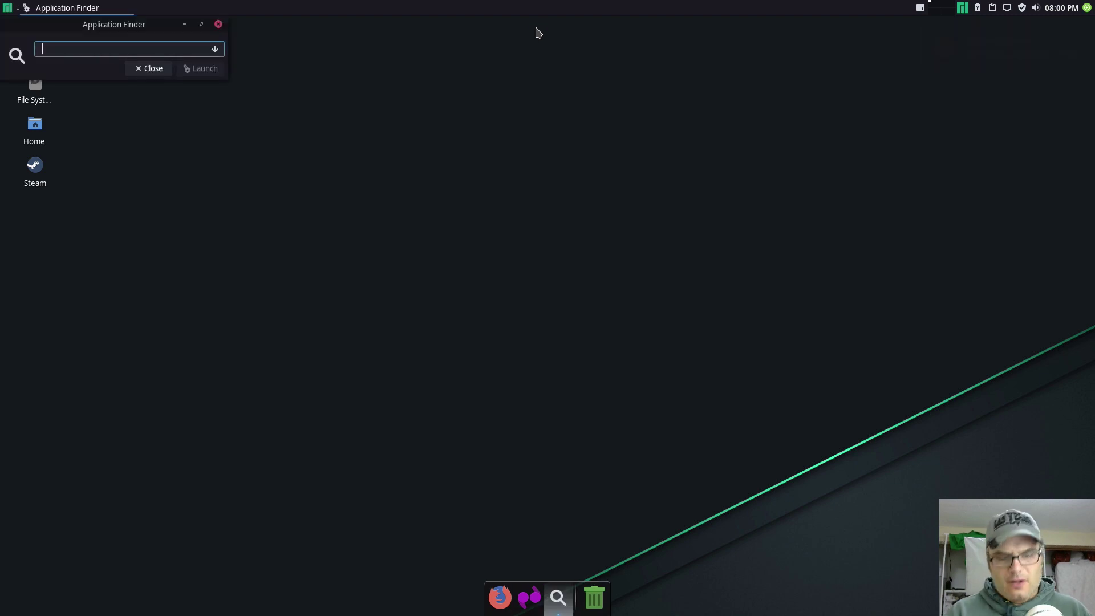
text(ksu)
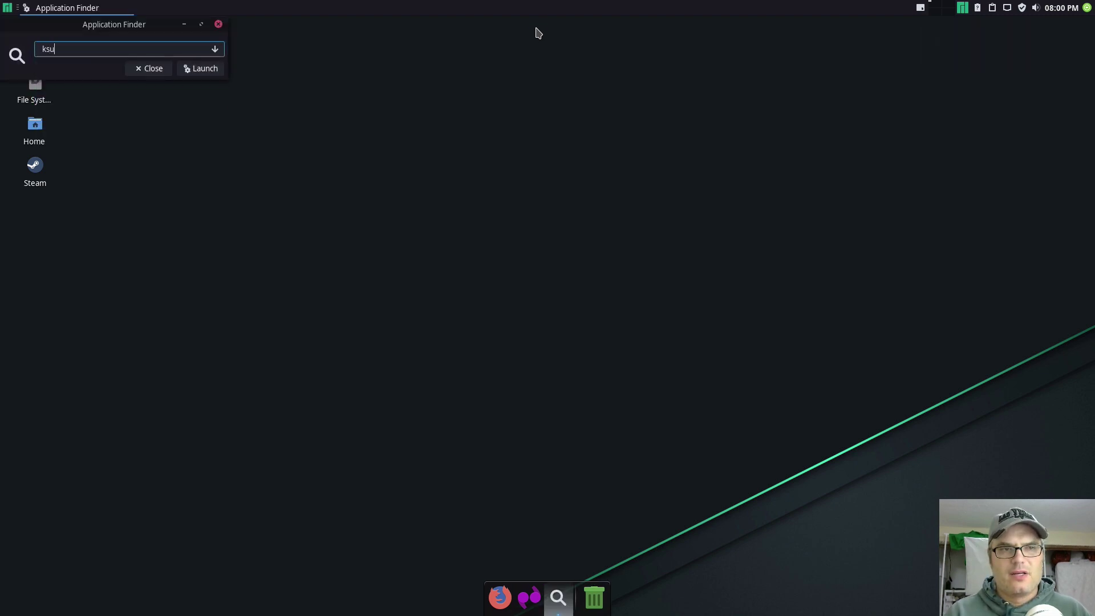
text(perkey)
key(Return)
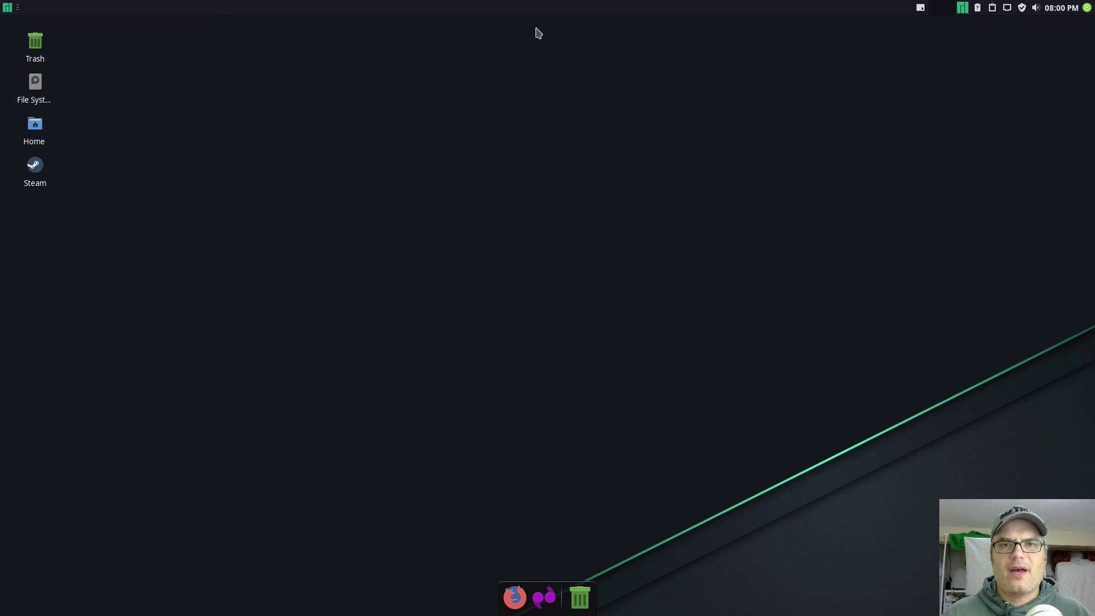
key(super)
key(super)
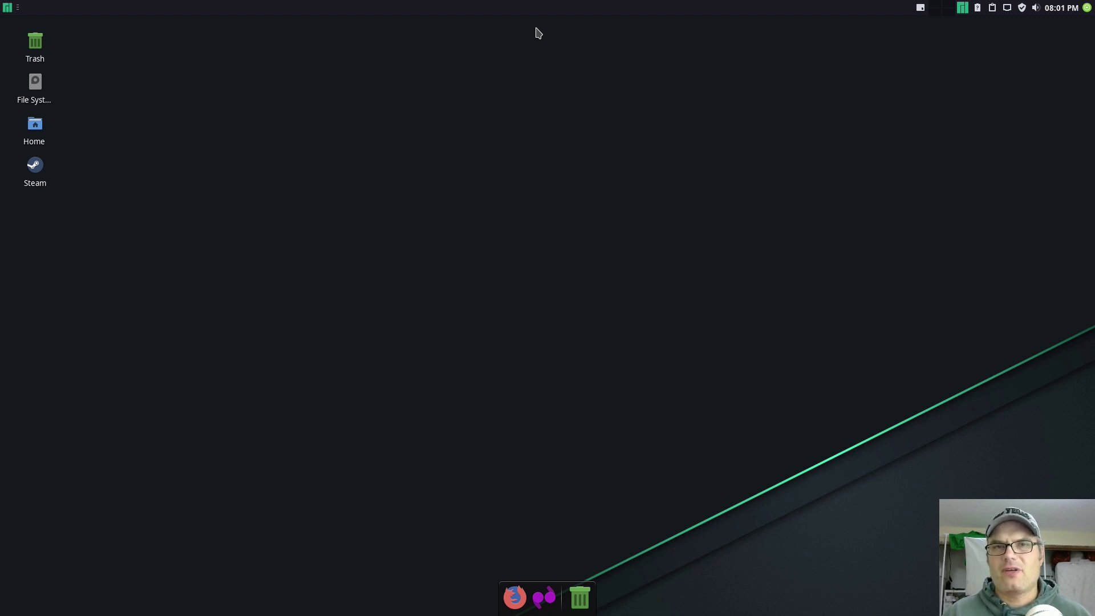
Step: Search the application menu for 'key' and launch Keyboard settings
key(super)
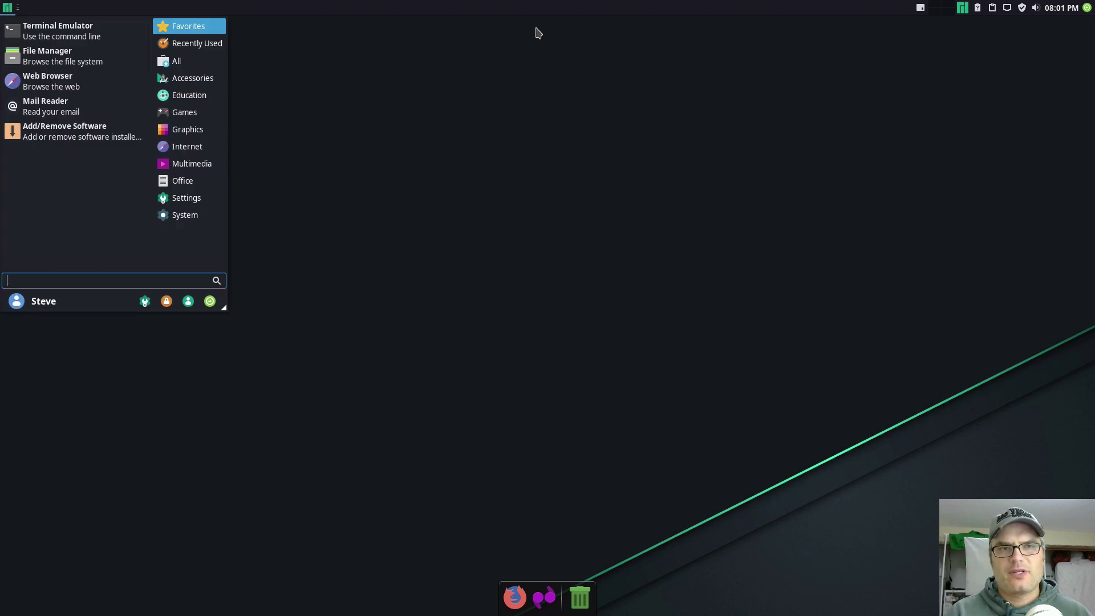
text(key)
key(Return)
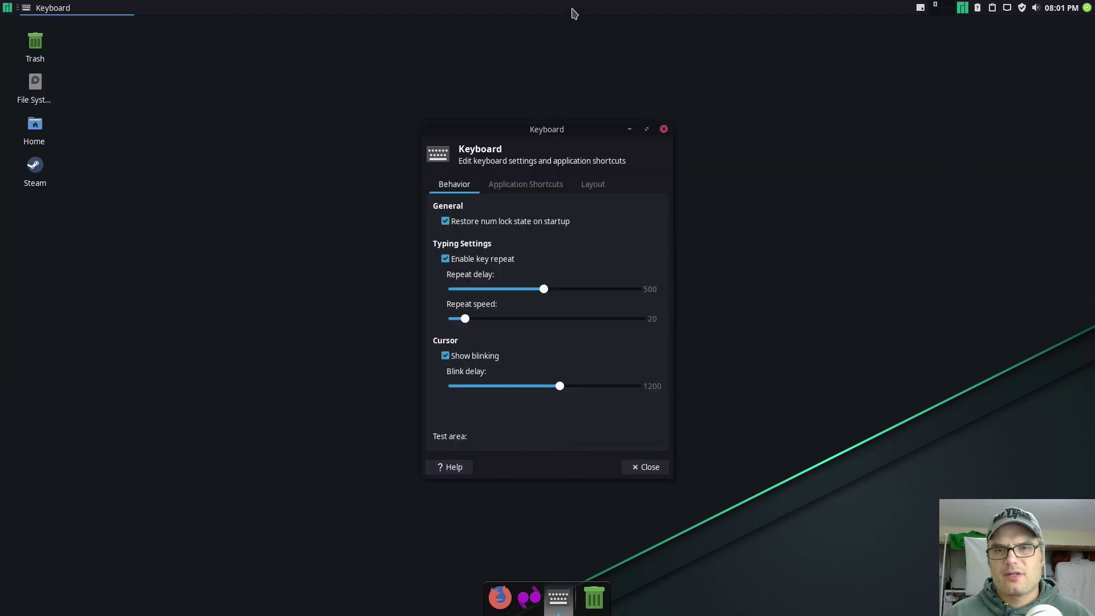
Step: In Application Shortcuts, change the Super L xfce4-popup-whiskermenu binding to Alt+F1, then close Keyboard settings
click(516, 184)
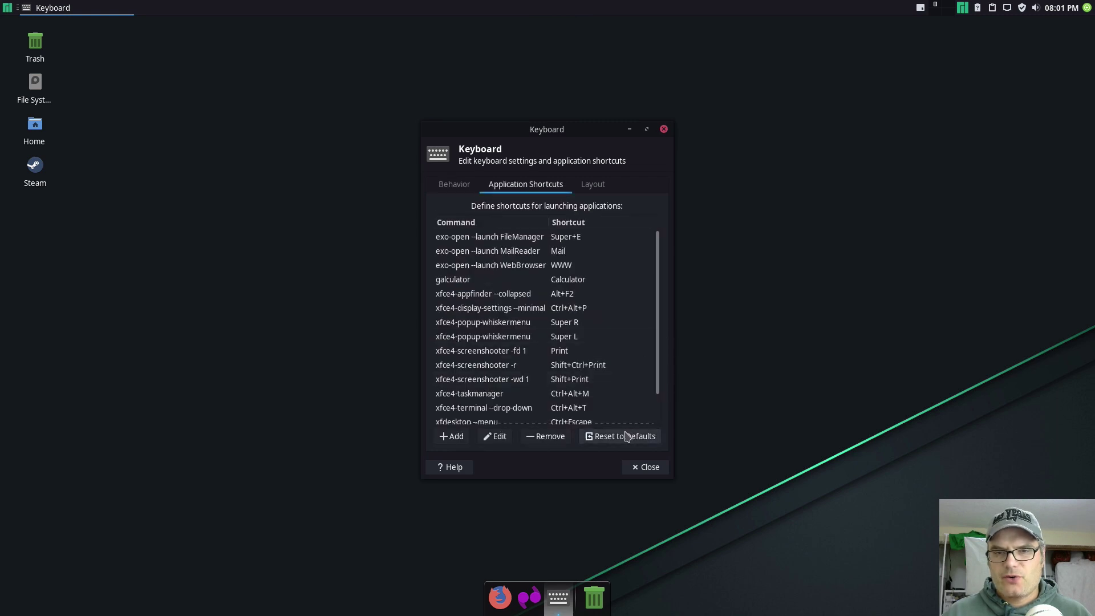
scroll(567, 418, down, 2)
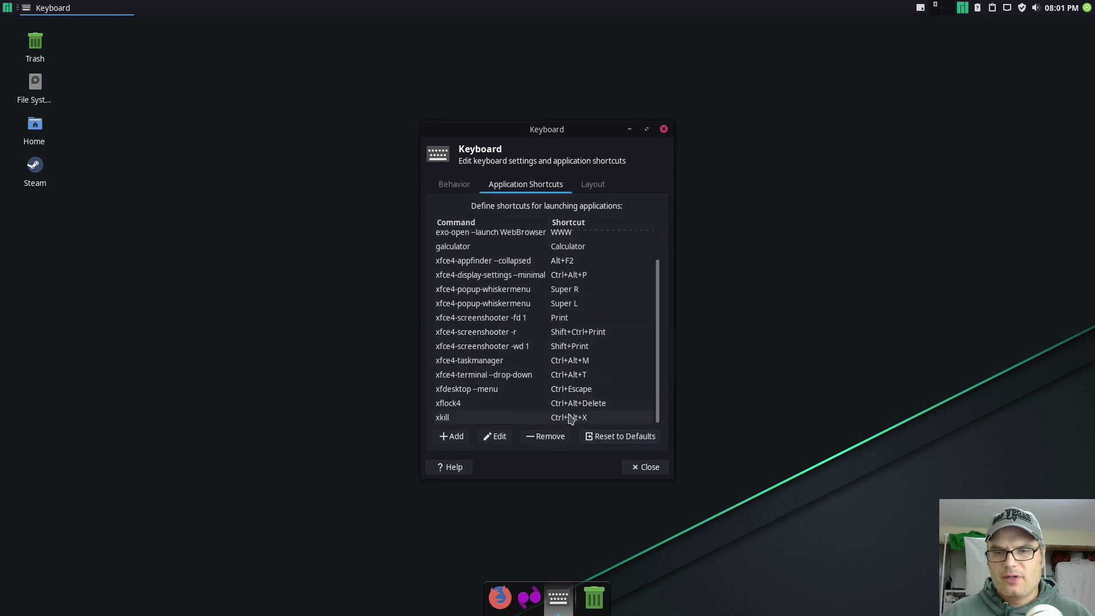
click(581, 305)
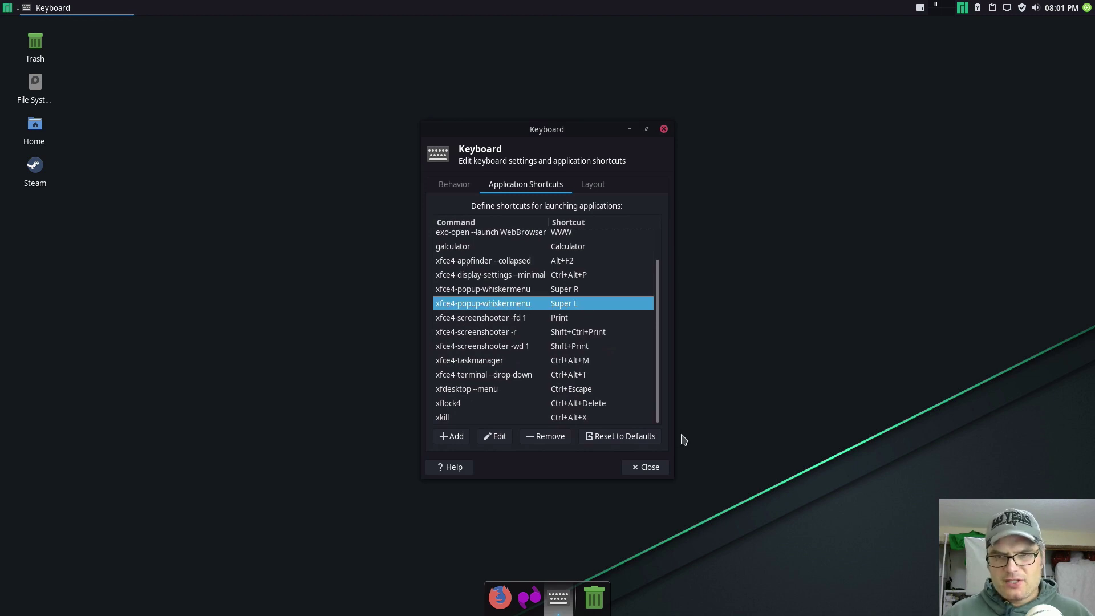
double_click(571, 307)
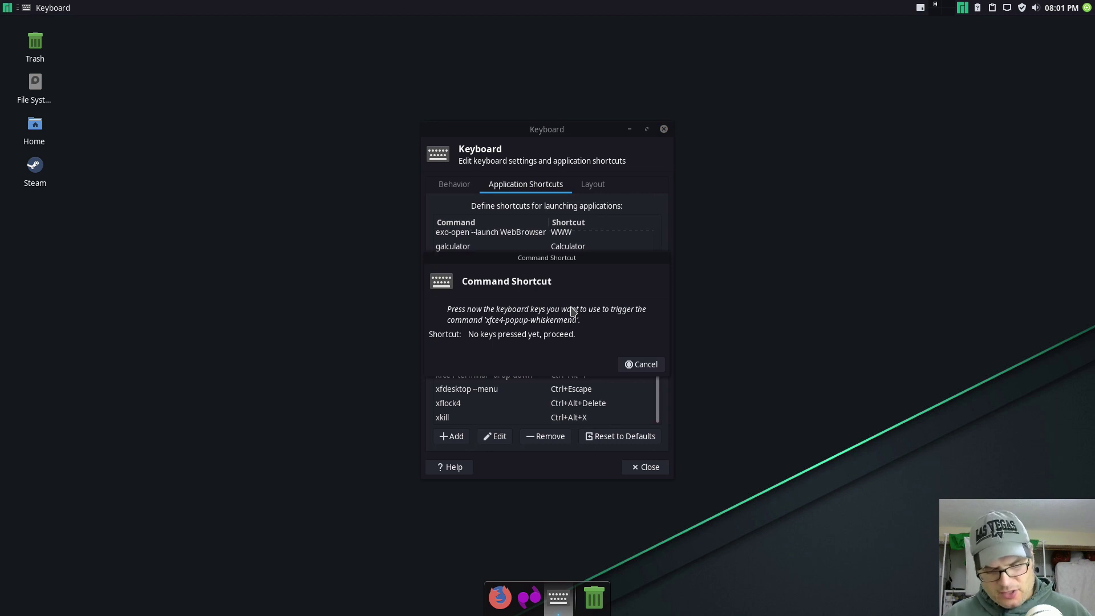
key(Super_R)
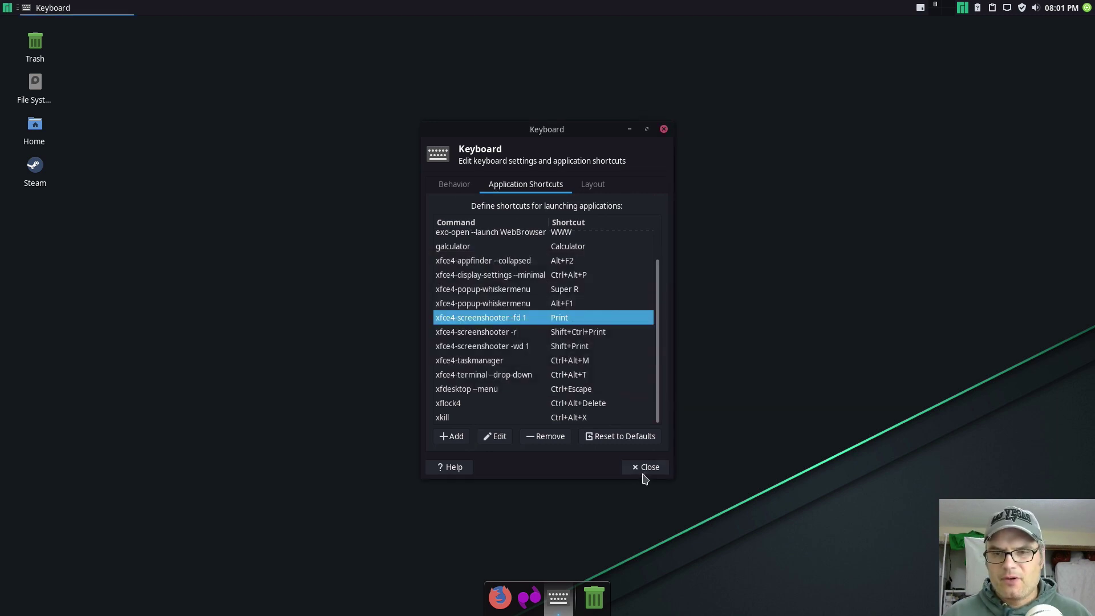
click(644, 468)
key(Super_R)
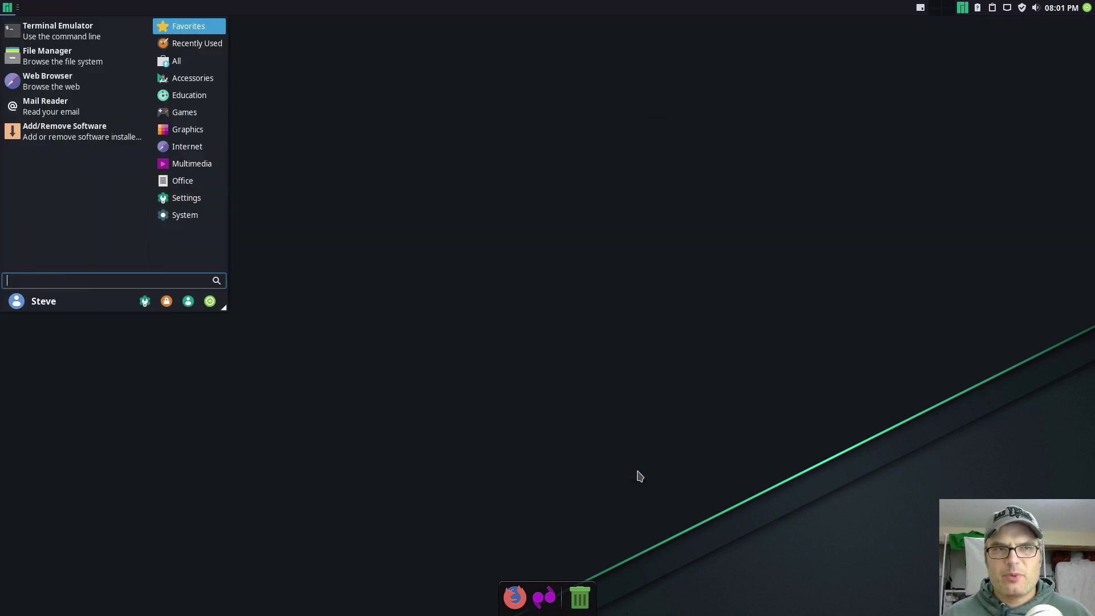
key(Super_R)
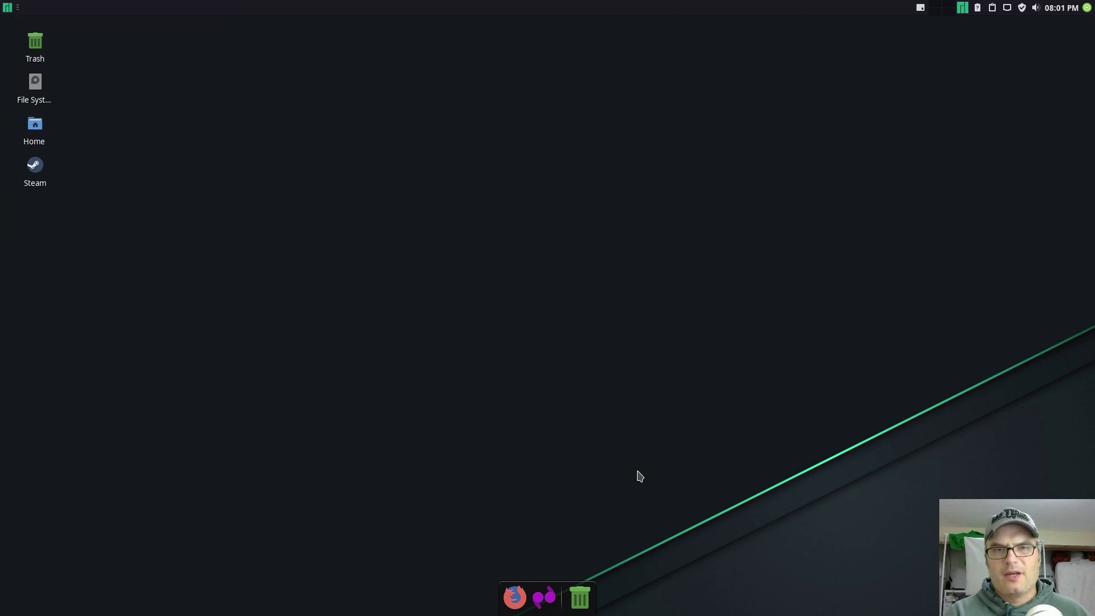
key(super+e)
drag(281, 22, 582, 168)
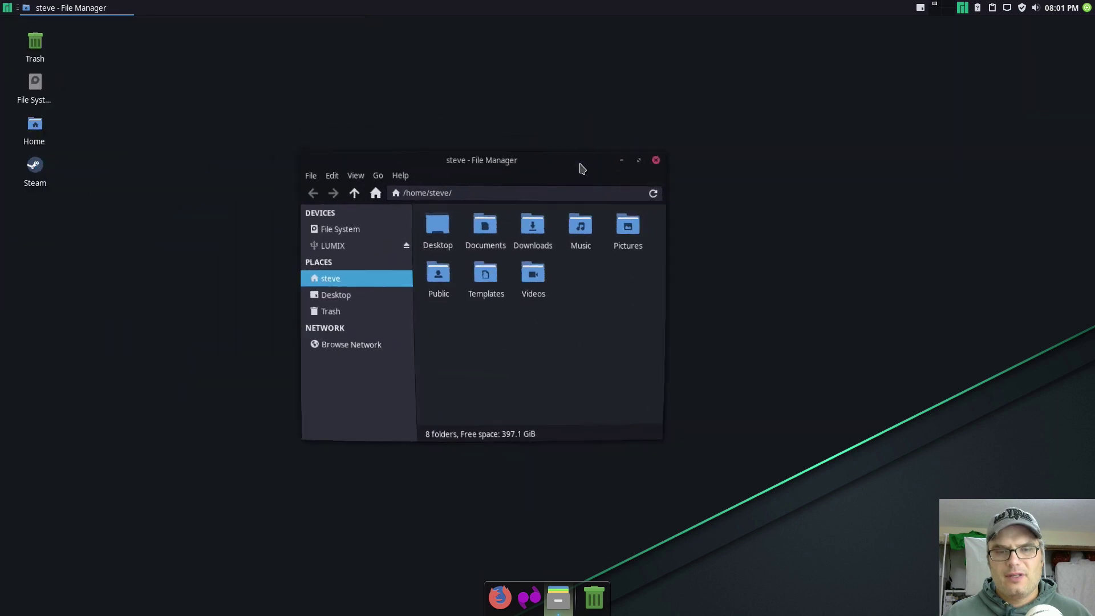
key(super+e)
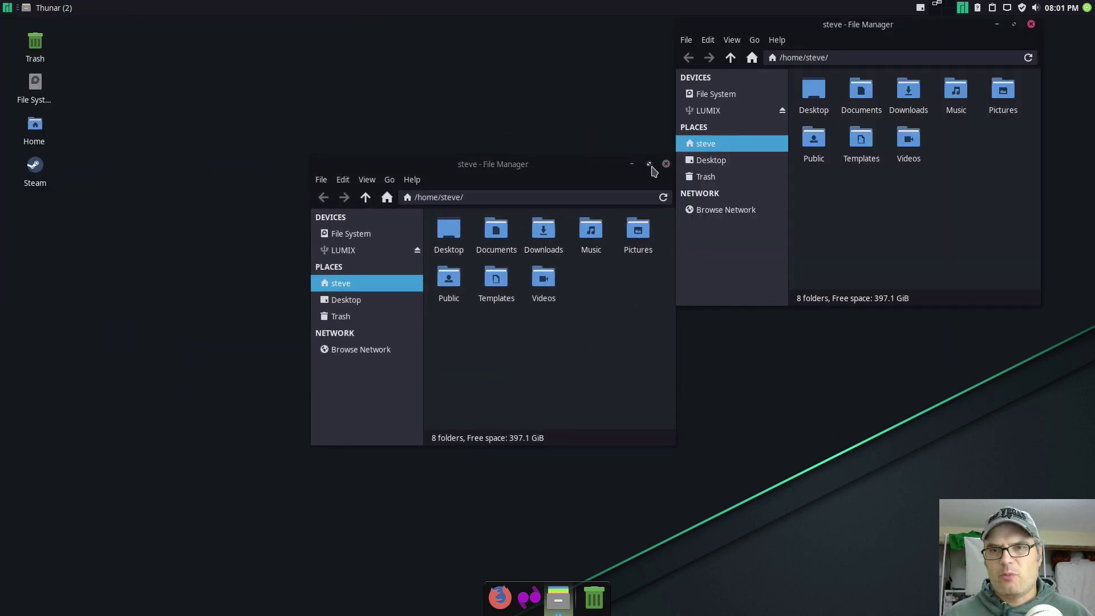
key(Super_R)
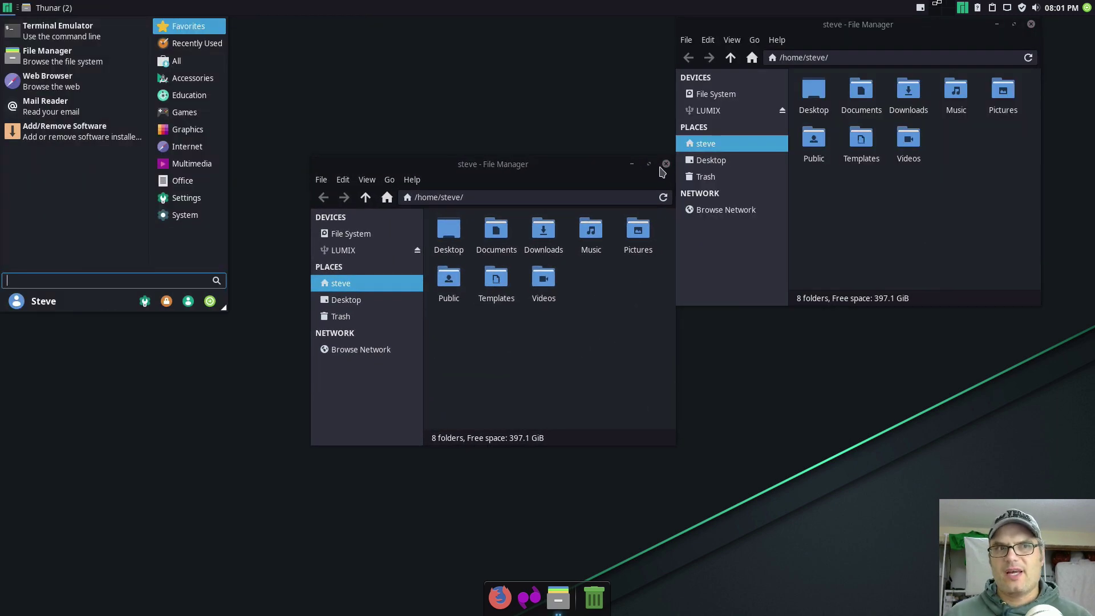
key(Super_R)
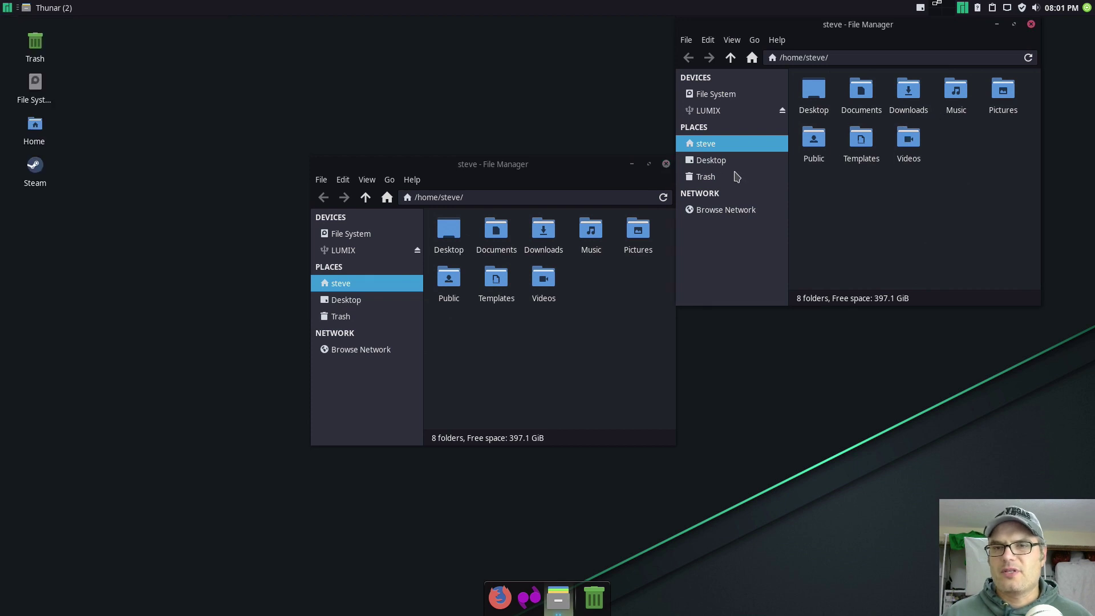
click(665, 163)
click(1031, 24)
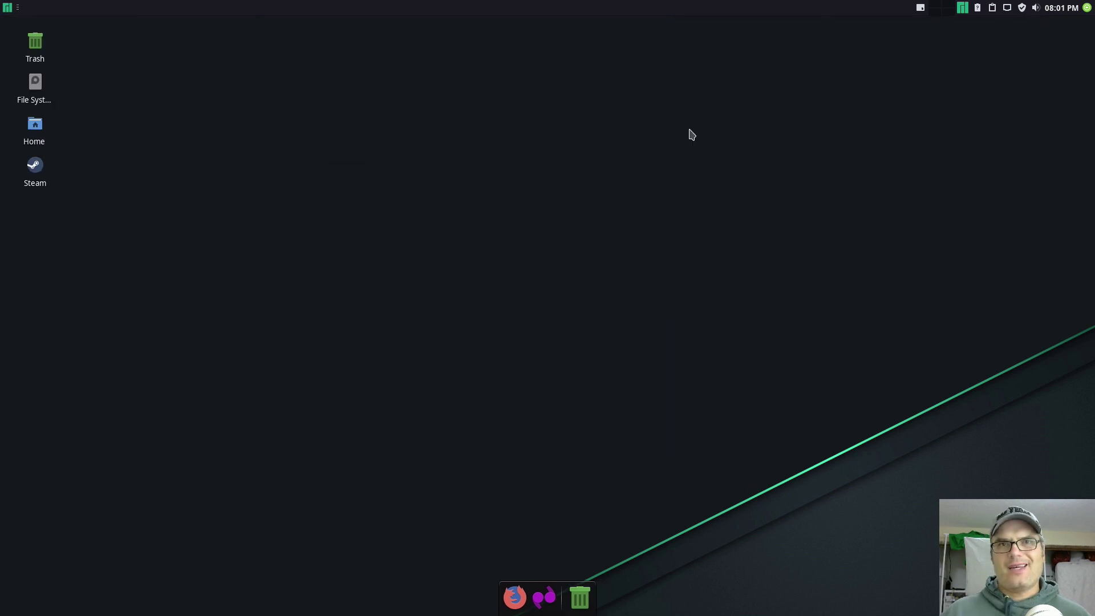
click(11, 6)
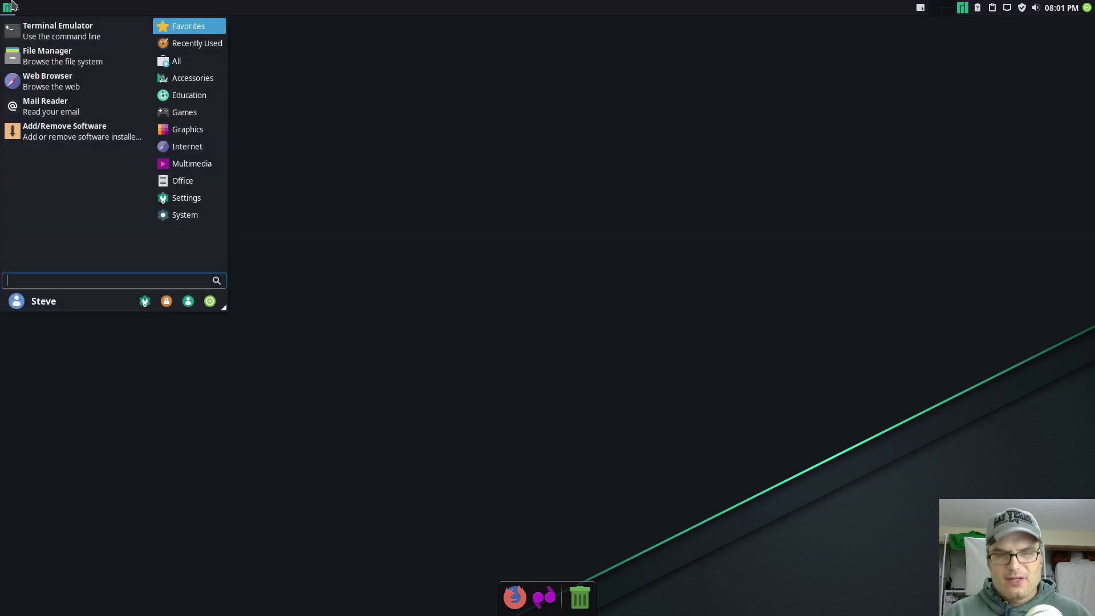
Step: Launch Session and Startup via the 'sta' search and show the Application Autostart list
text(sta)
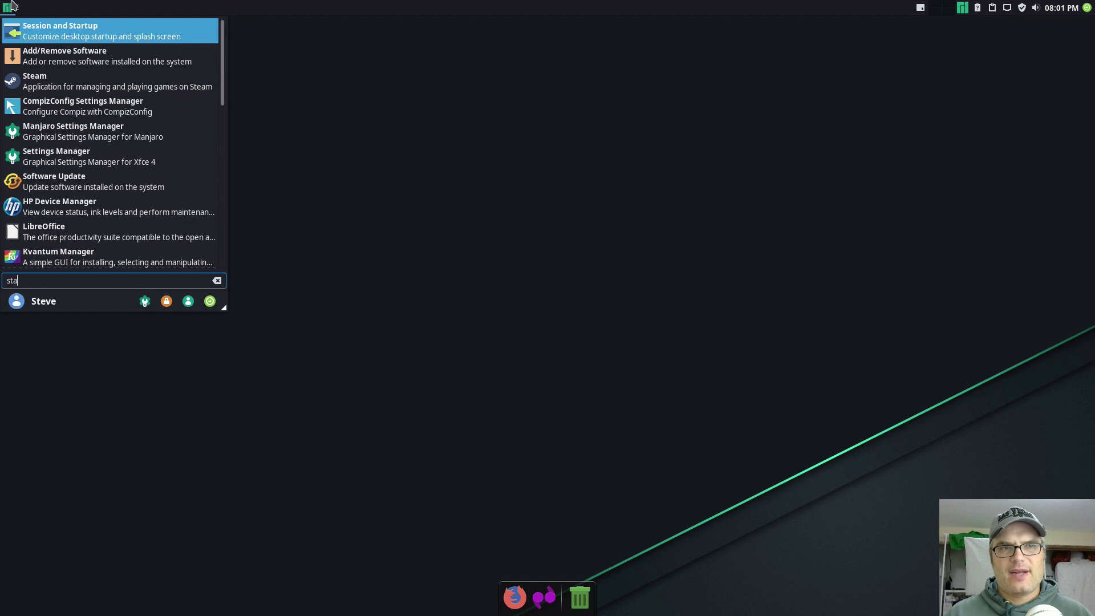
key(Return)
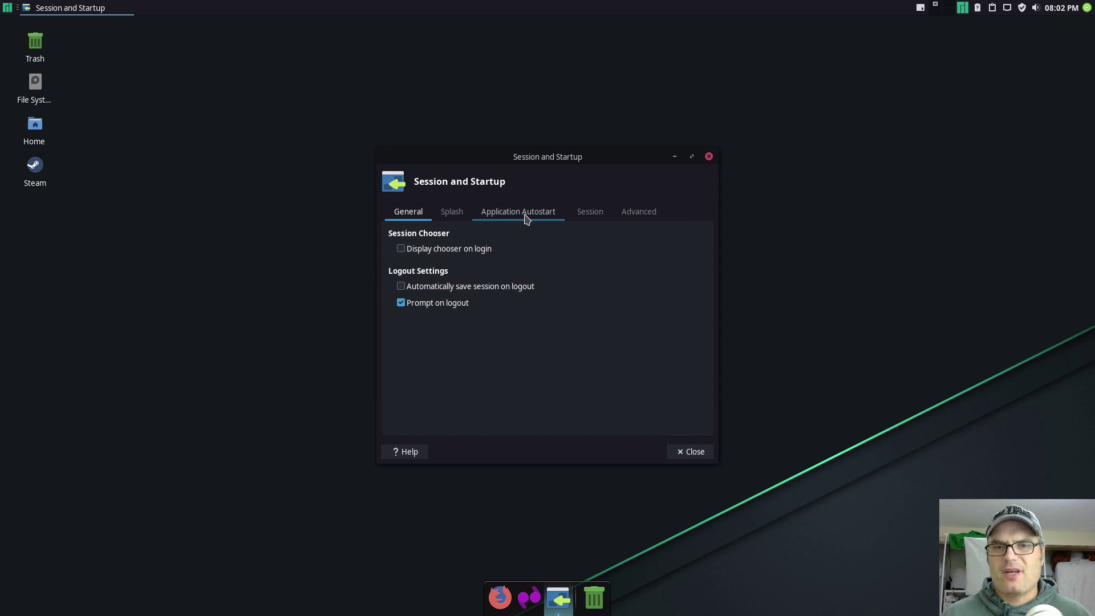
click(526, 219)
Step: Add an autostart entry named ksuperkey with command ksuperkey, then close the settings
click(409, 423)
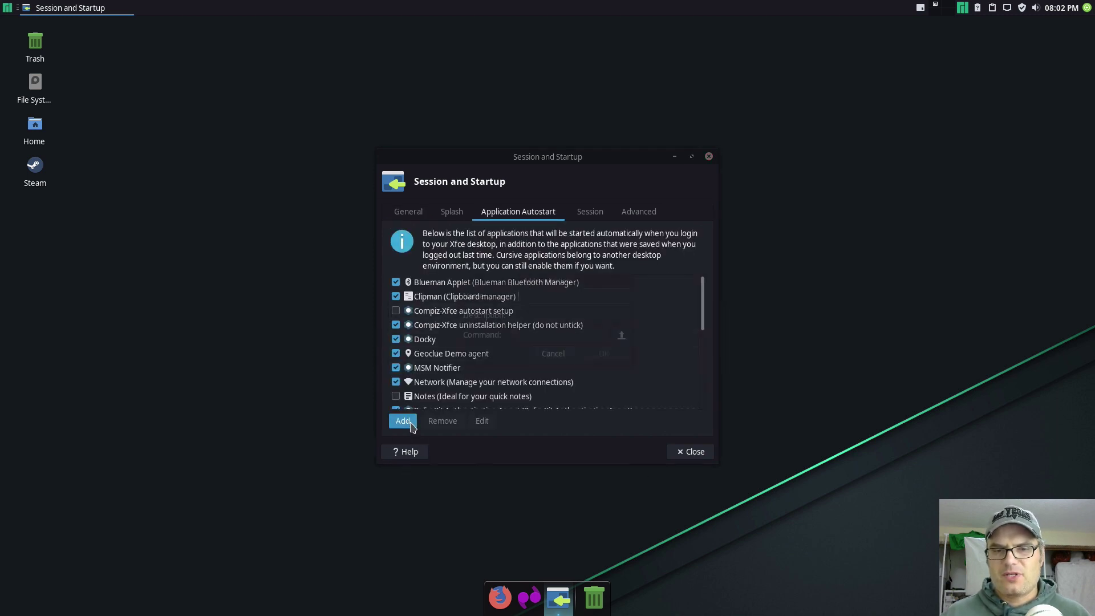
text(ksuperky)
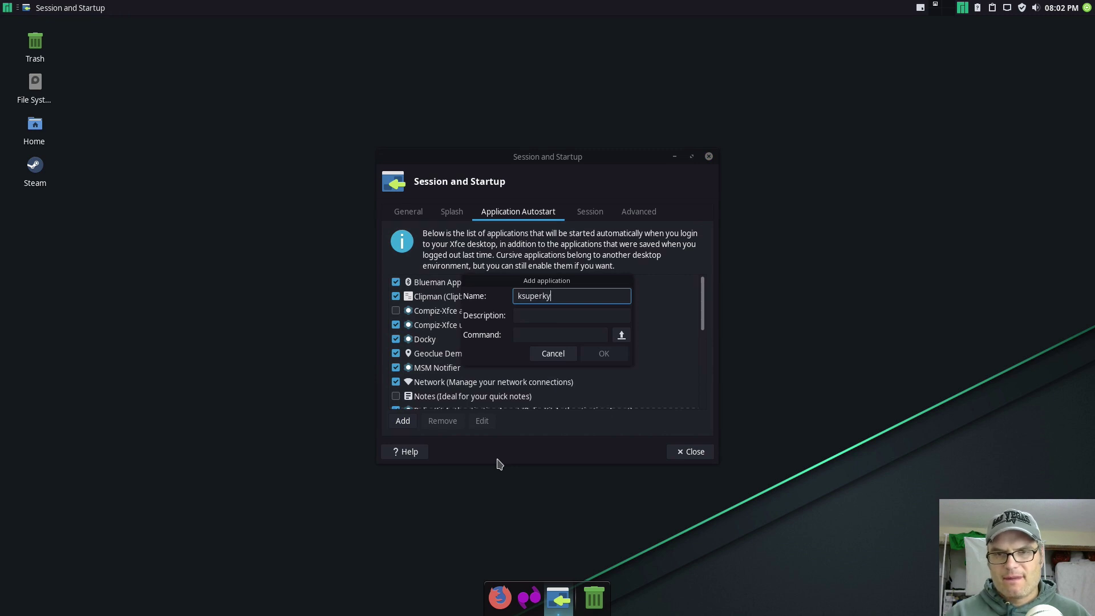
key(BackSpace)
text(ey)
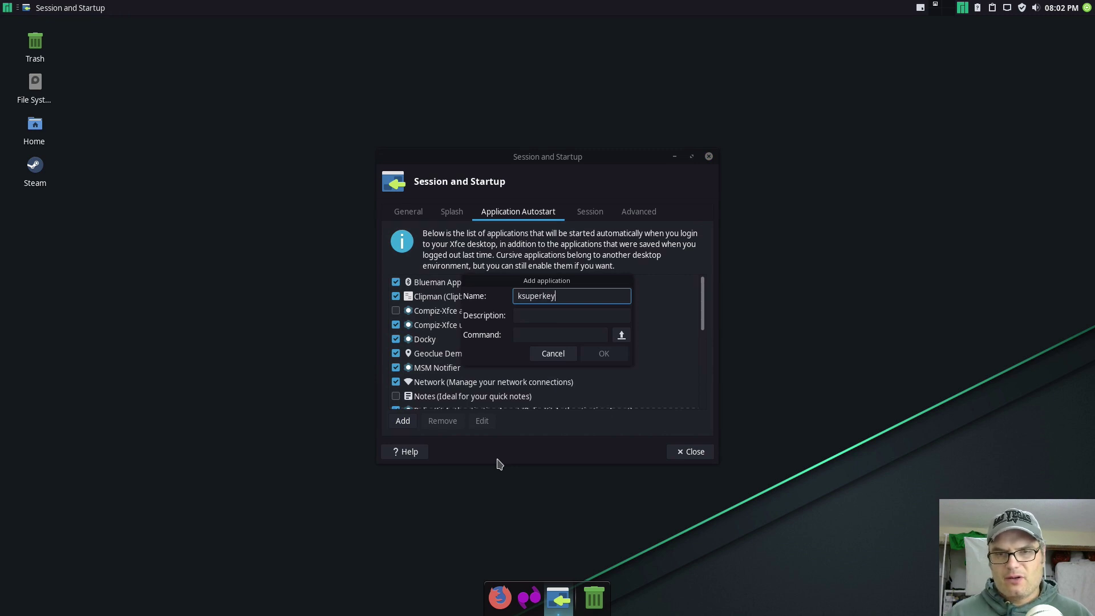
click(529, 336)
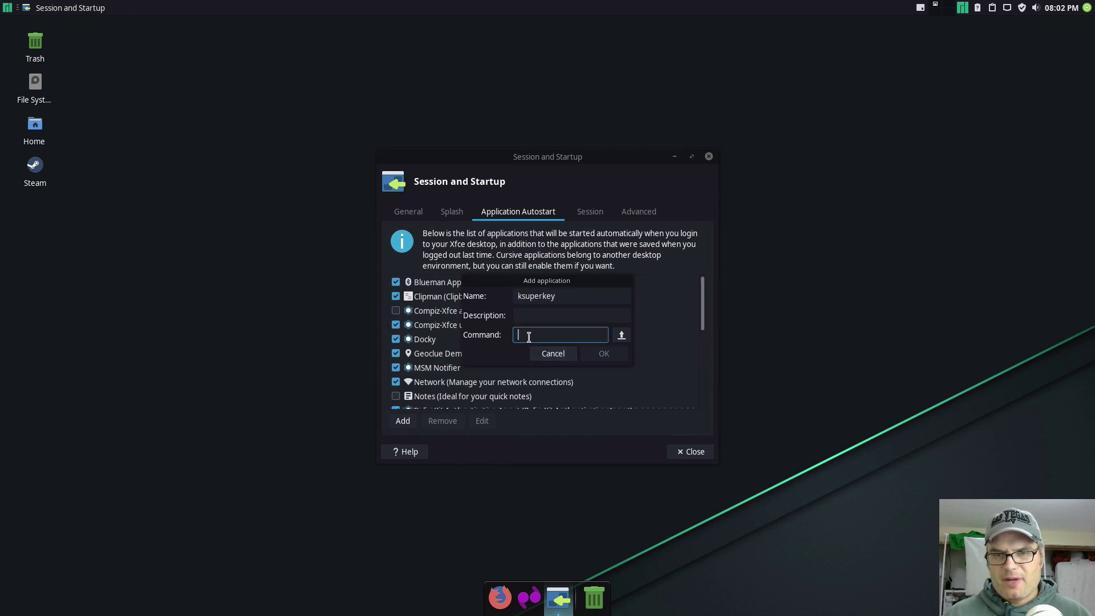
text(ksuperkey)
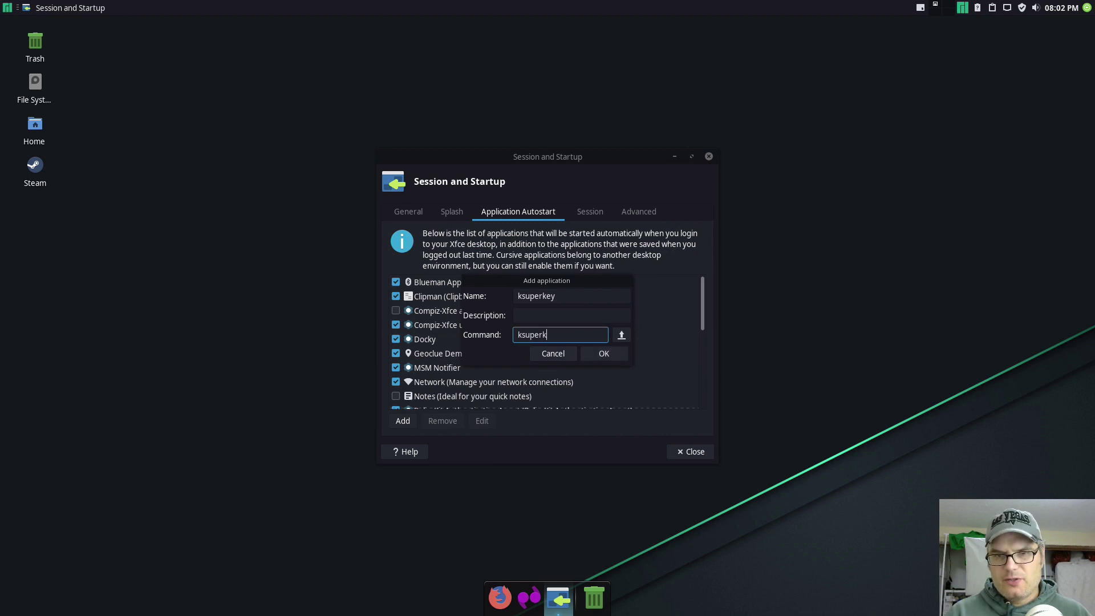
click(582, 353)
click(701, 455)
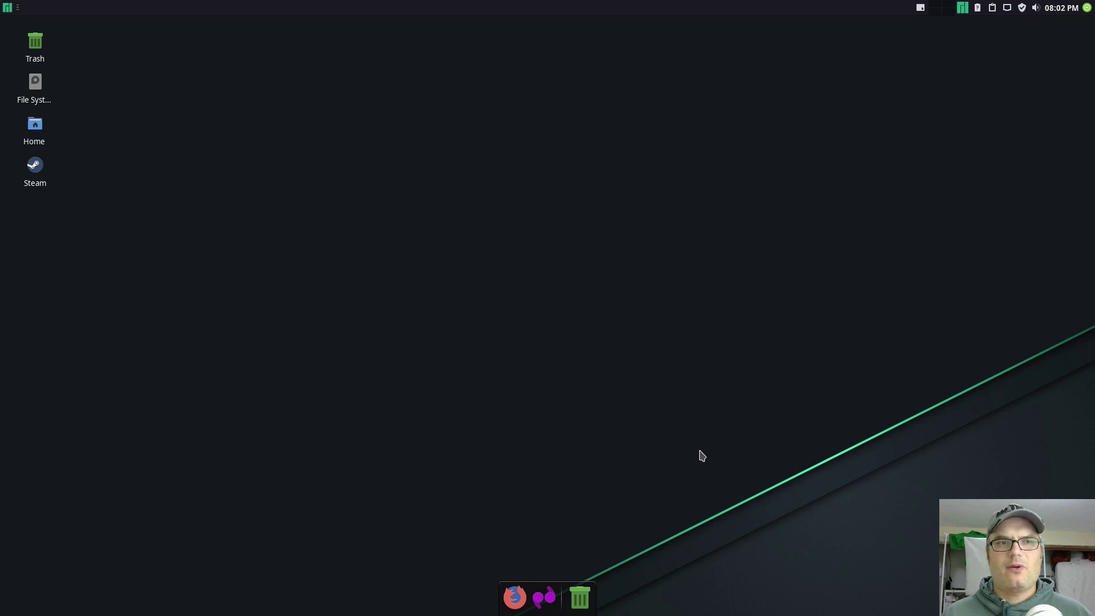
Step: Test the Super key, open Thunar on the home folder, and close the extra right-hand window
key(super)
key(super)
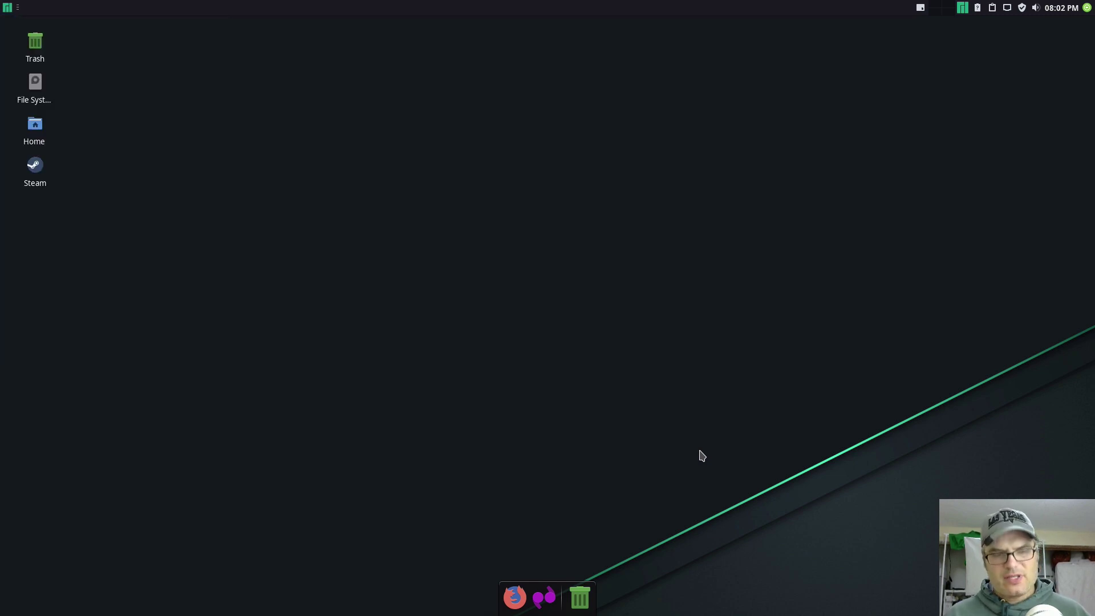
key(super+e)
key(super+e)
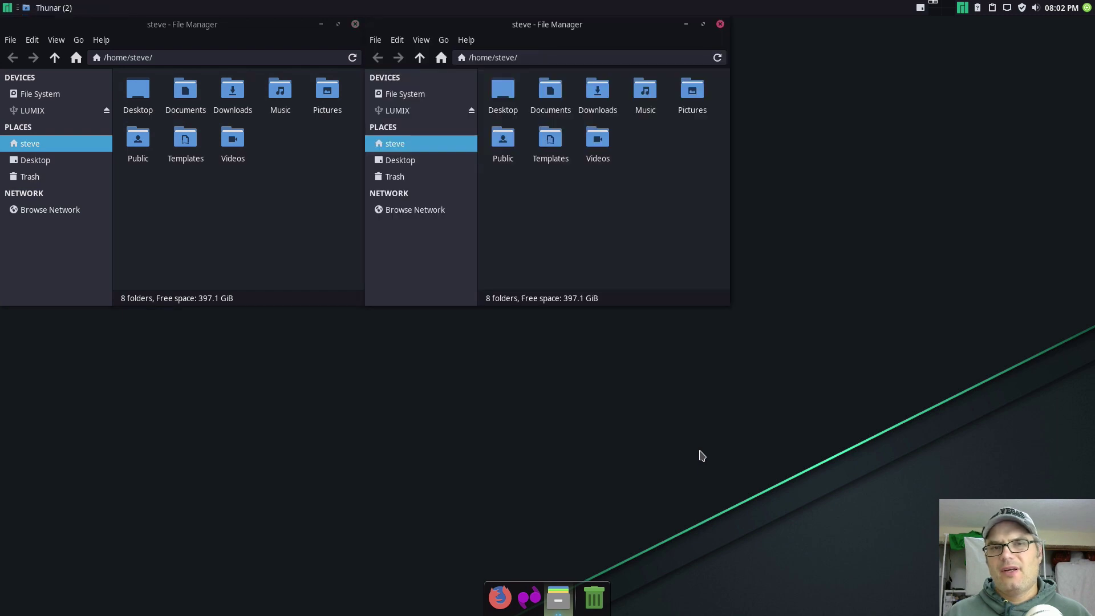
click(720, 23)
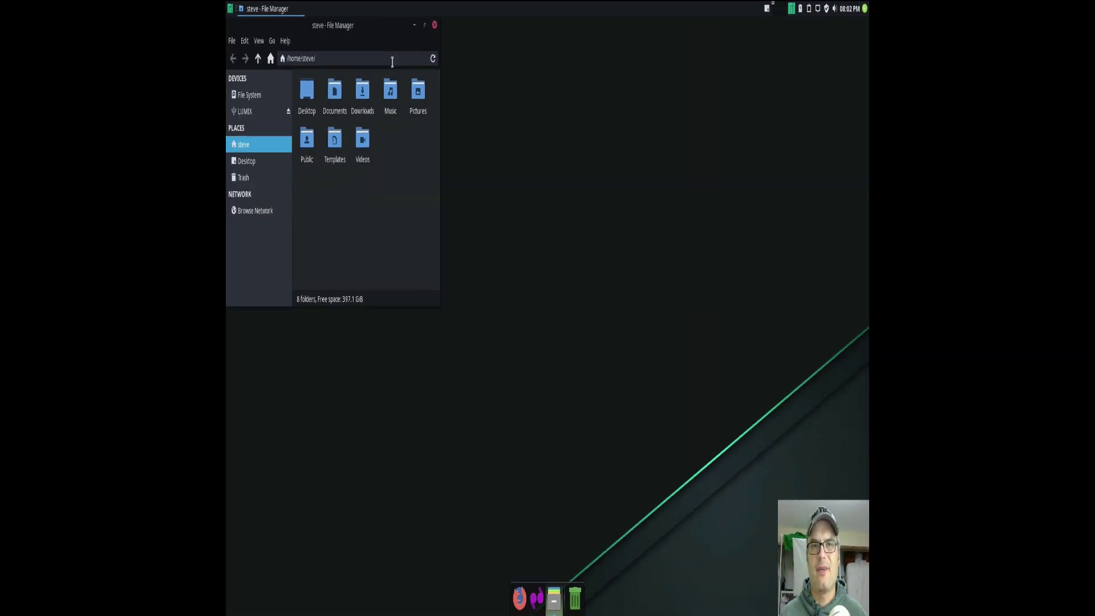